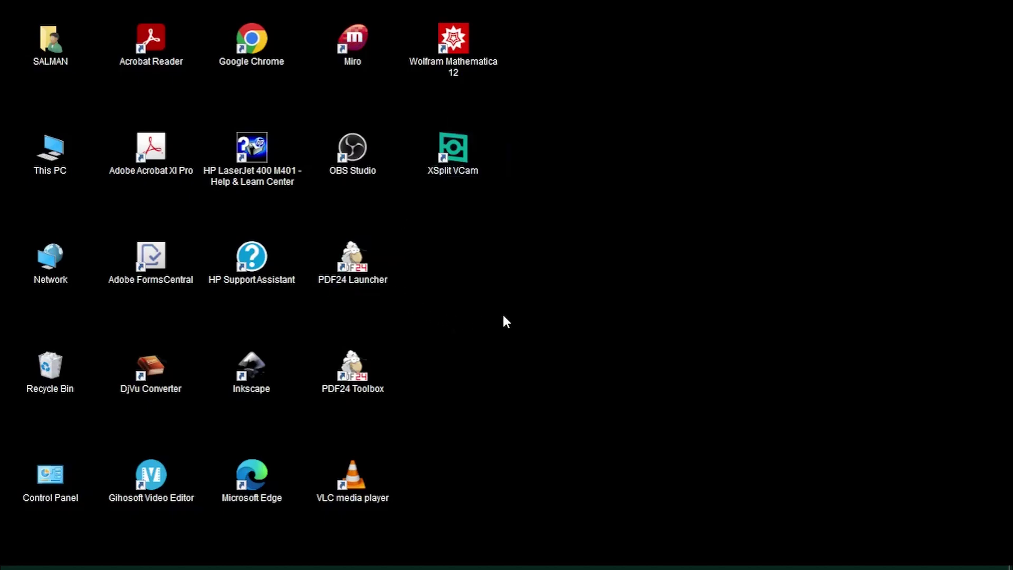
Launch regedit.exe from the Run box to open Registry Editor
{"action": "key", "text": "super+r"}
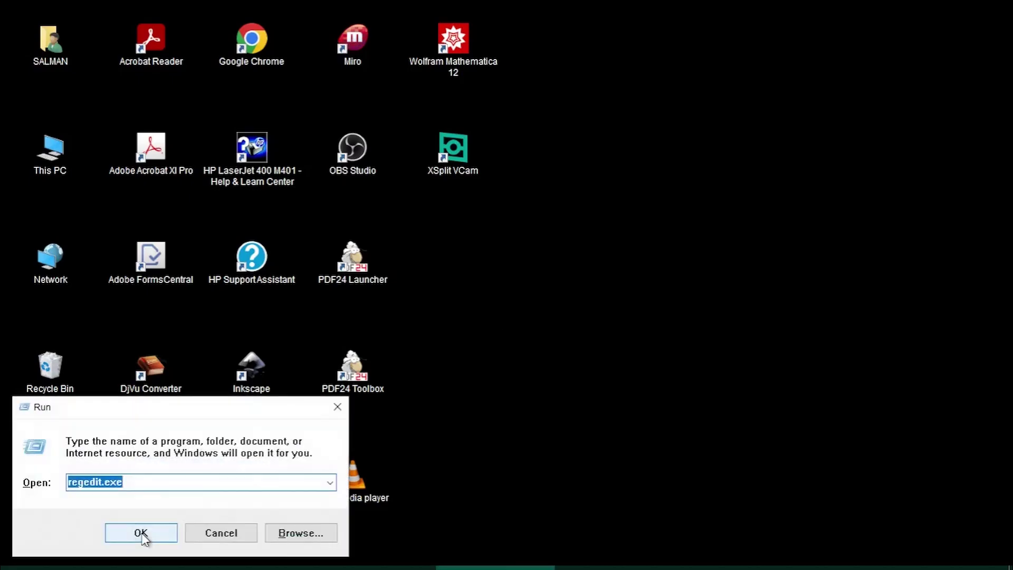
{"action": "left_click", "coordinate": [121, 483]}
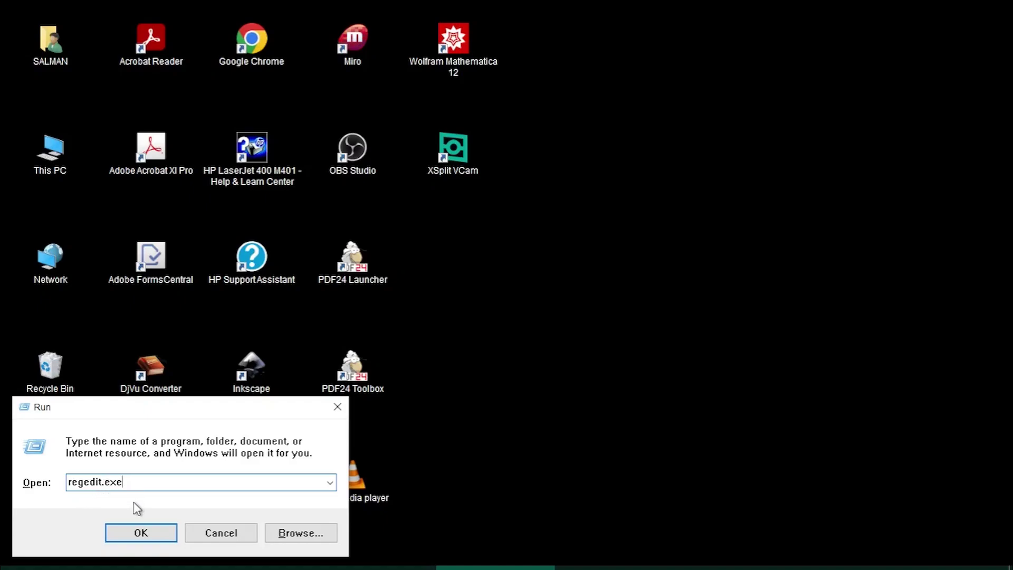
{"action": "left_click", "coordinate": [140, 533]}
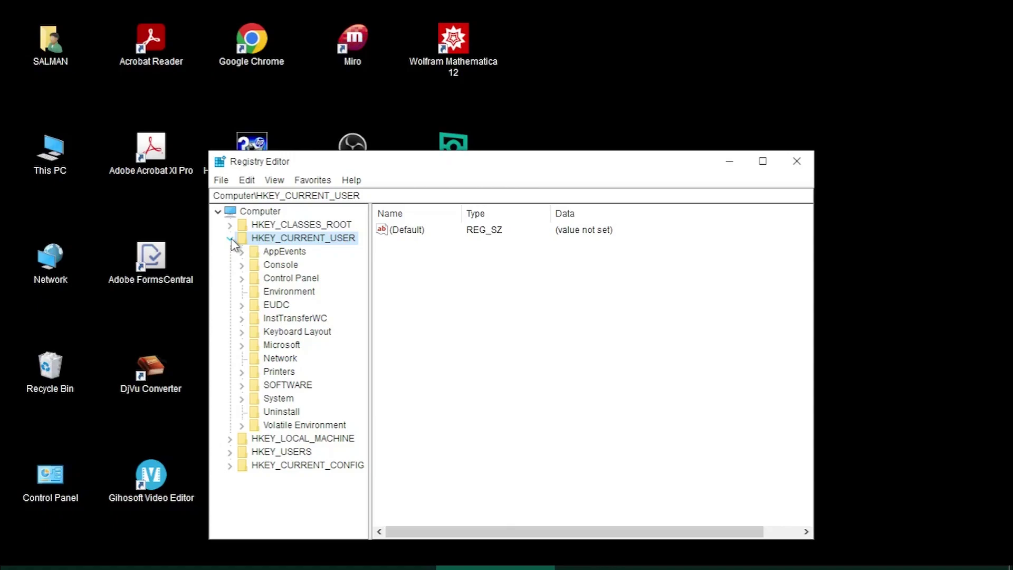
Navigate to HKEY_CURRENT_USER\Control Panel\Desktop\WindowMetrics to list its icon spacing values
{"action": "left_click", "coordinate": [230, 239]}
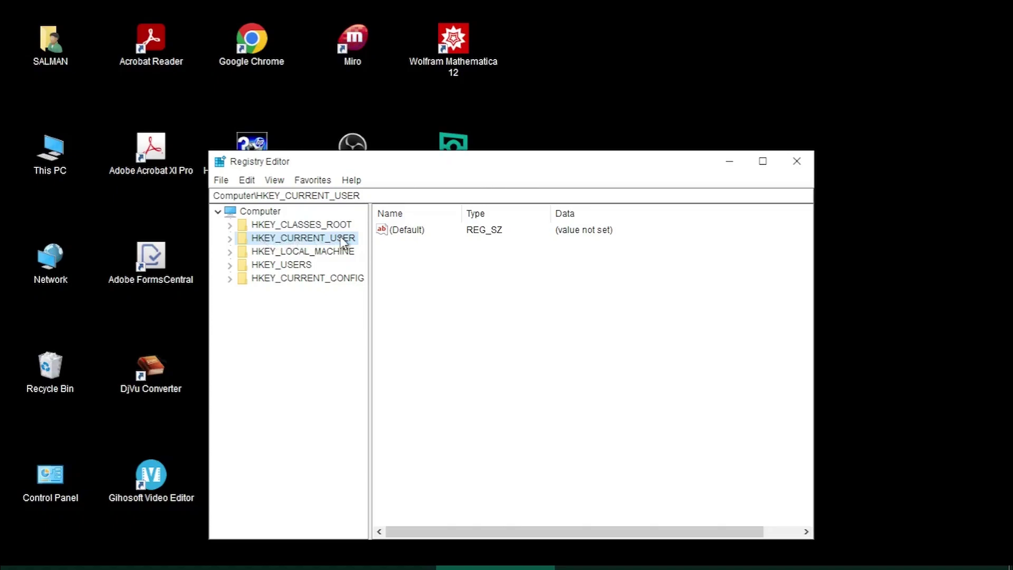
{"action": "left_click", "coordinate": [231, 239]}
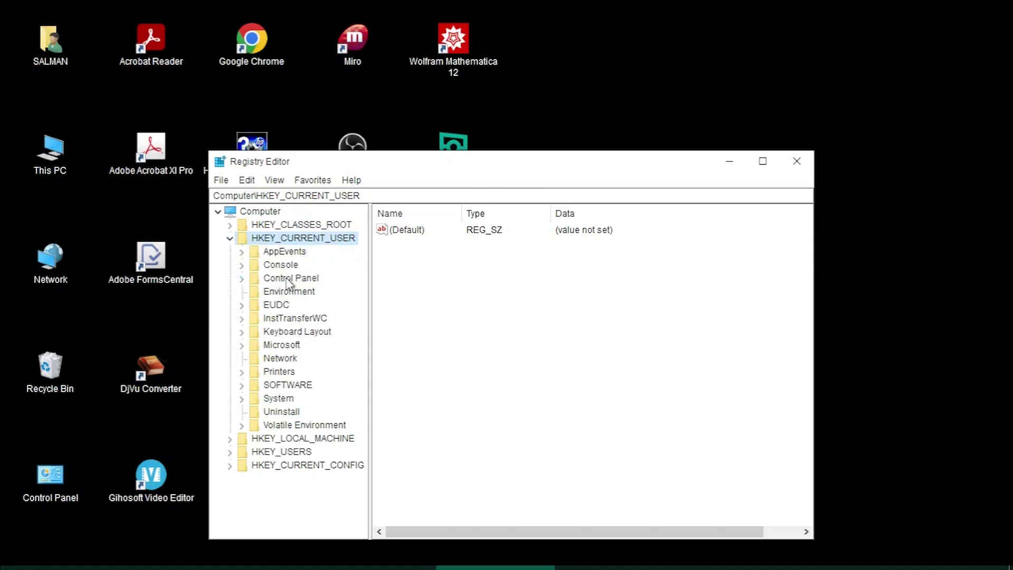
{"action": "left_click", "coordinate": [242, 279]}
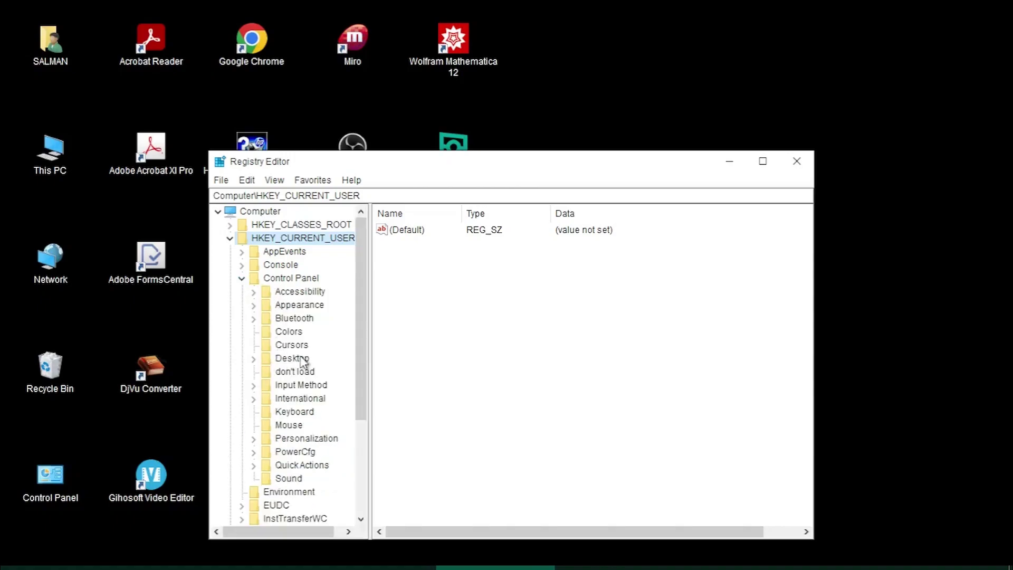
{"action": "left_click", "coordinate": [253, 359]}
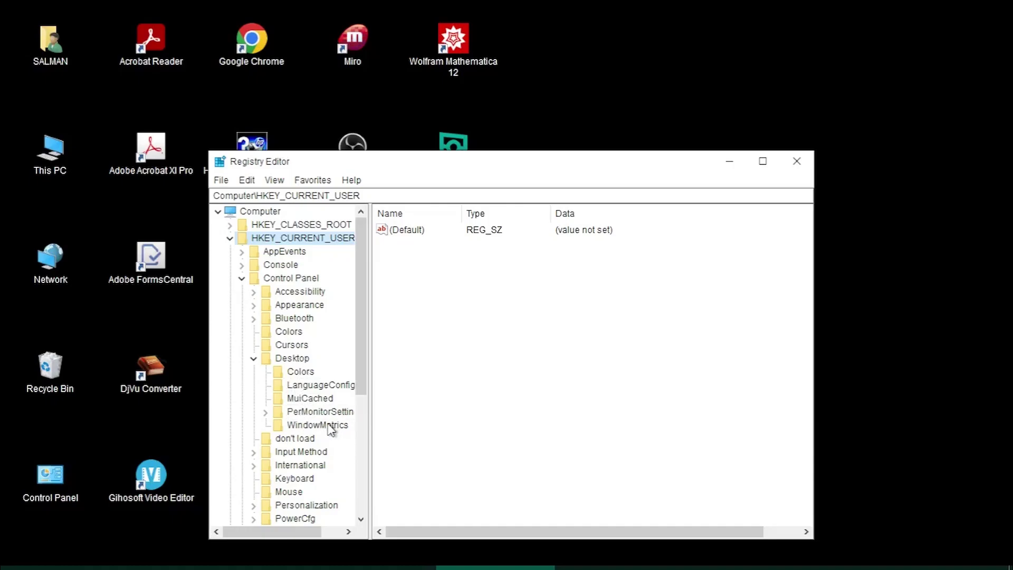
{"action": "left_click", "coordinate": [317, 425]}
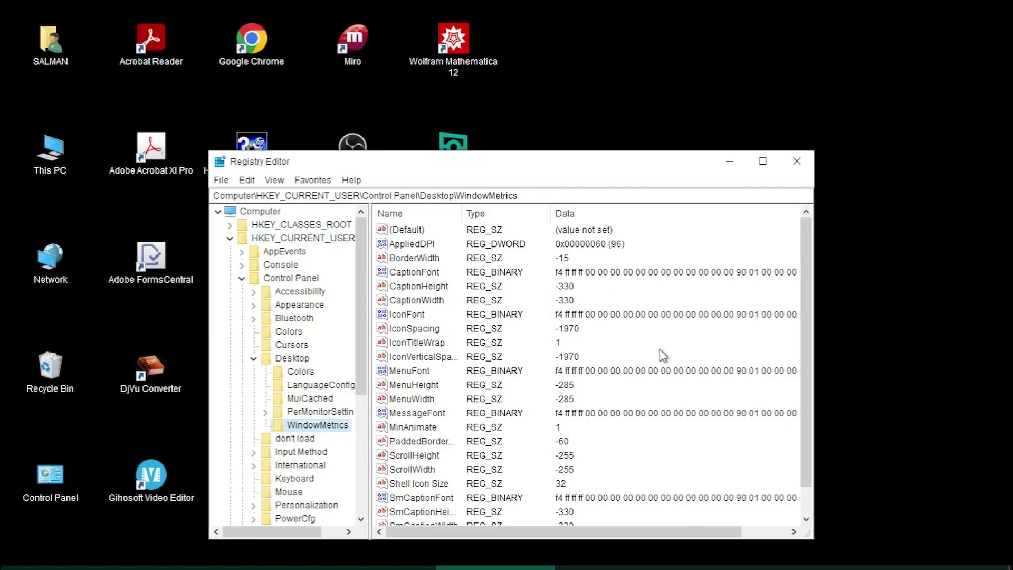
{"action": "left_click", "coordinate": [418, 332]}
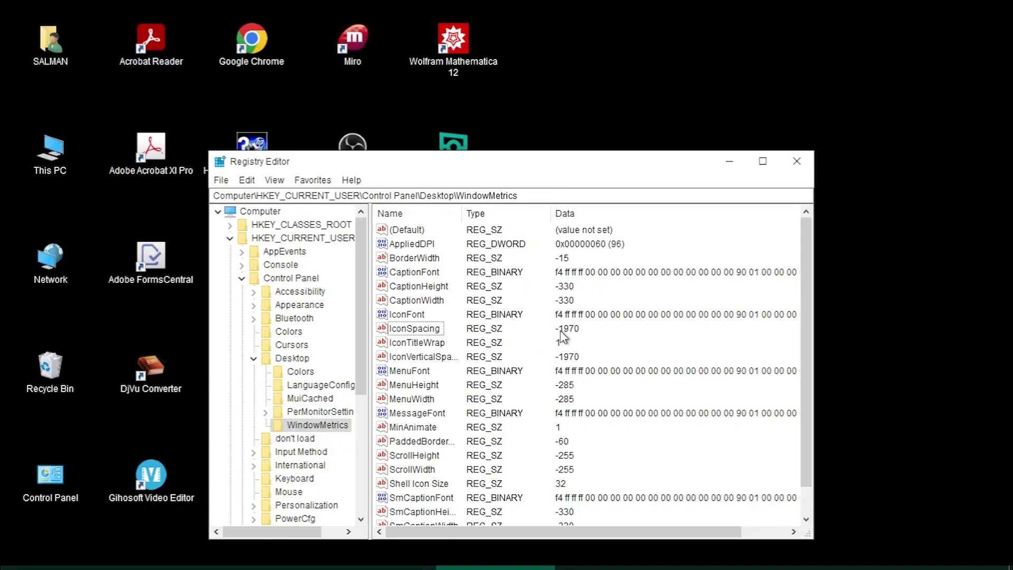
Change IconSpacing and IconVerticalSpacing from -1970 to -1250
{"action": "double_click", "coordinate": [416, 329]}
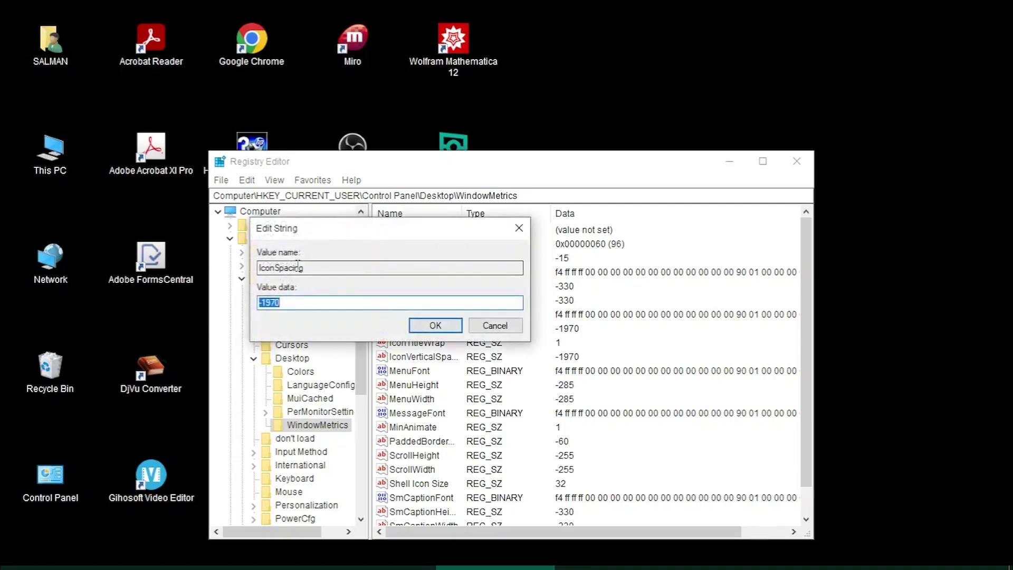
{"action": "left_click", "coordinate": [284, 301]}
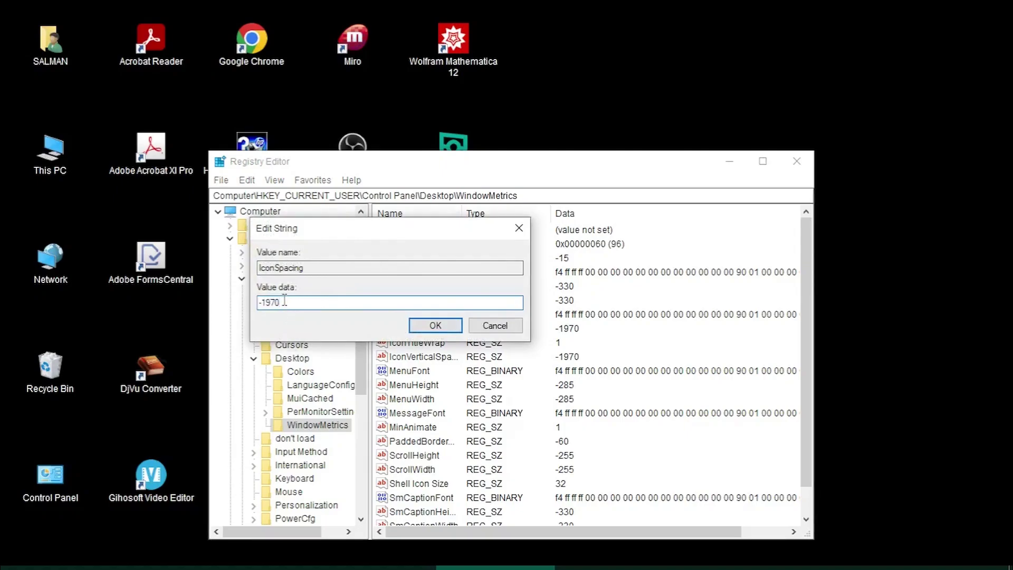
{"action": "key", "text": "BackSpace"}
{"action": "key", "text": "BackSpace"}
{"action": "key", "text": "BackSpace"}
{"action": "type", "text": "250"}
{"action": "left_click", "coordinate": [449, 323]}
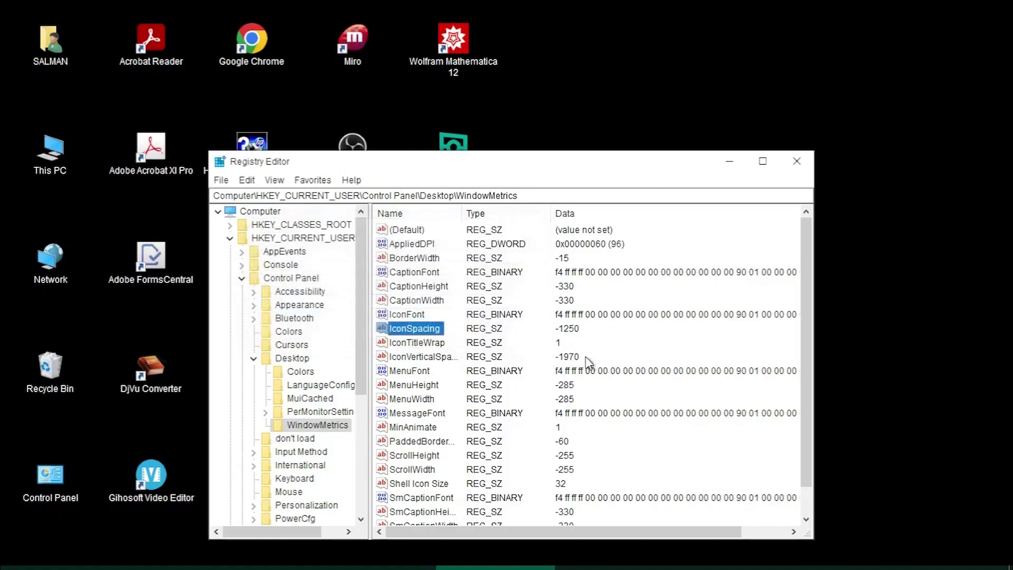
{"action": "double_click", "coordinate": [428, 356]}
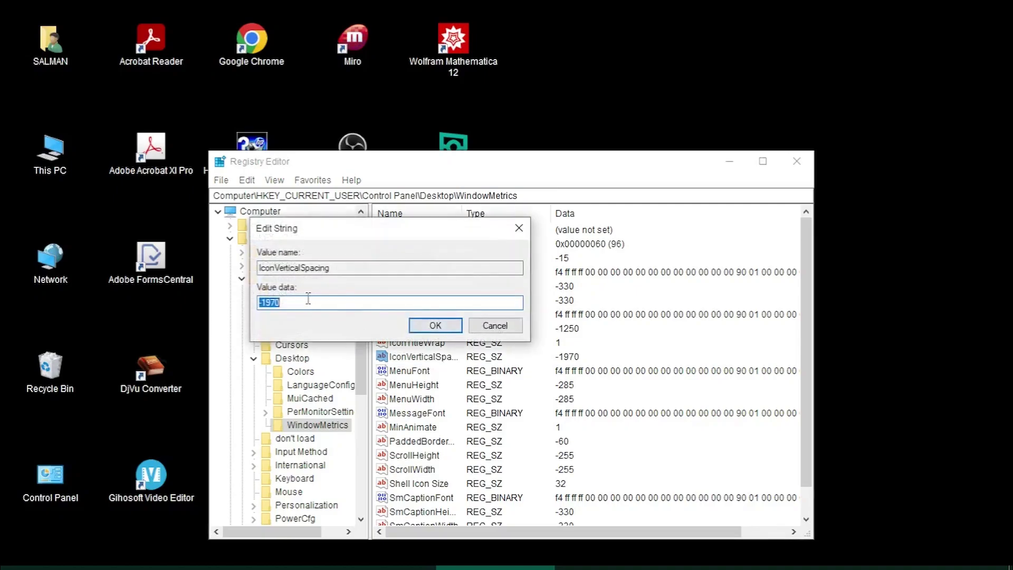
{"action": "left_click", "coordinate": [297, 299]}
{"action": "key", "text": "BackSpace"}
{"action": "key", "text": "BackSpace"}
{"action": "key", "text": "BackSpace"}
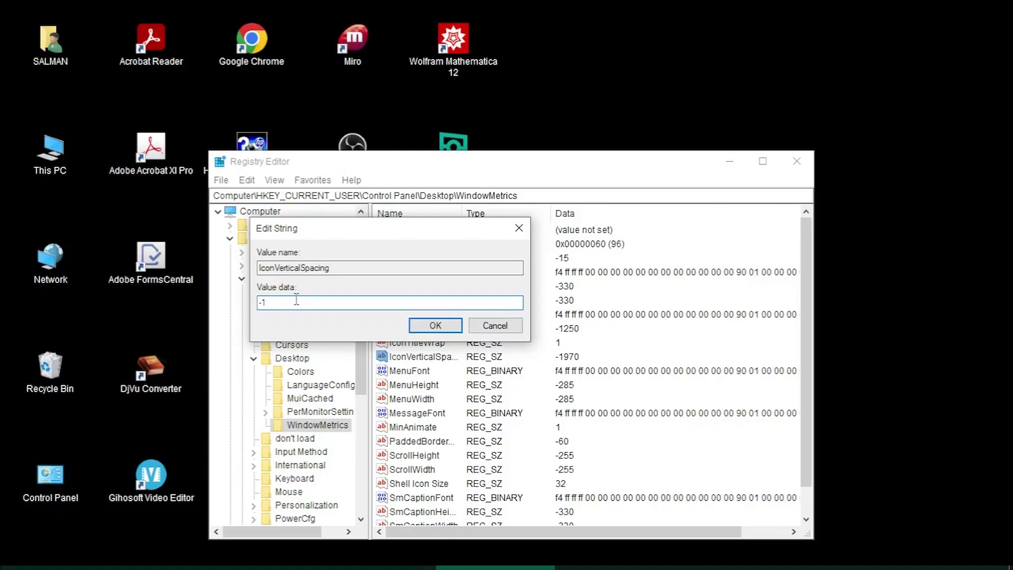
{"action": "type", "text": "250"}
{"action": "left_click", "coordinate": [424, 330]}
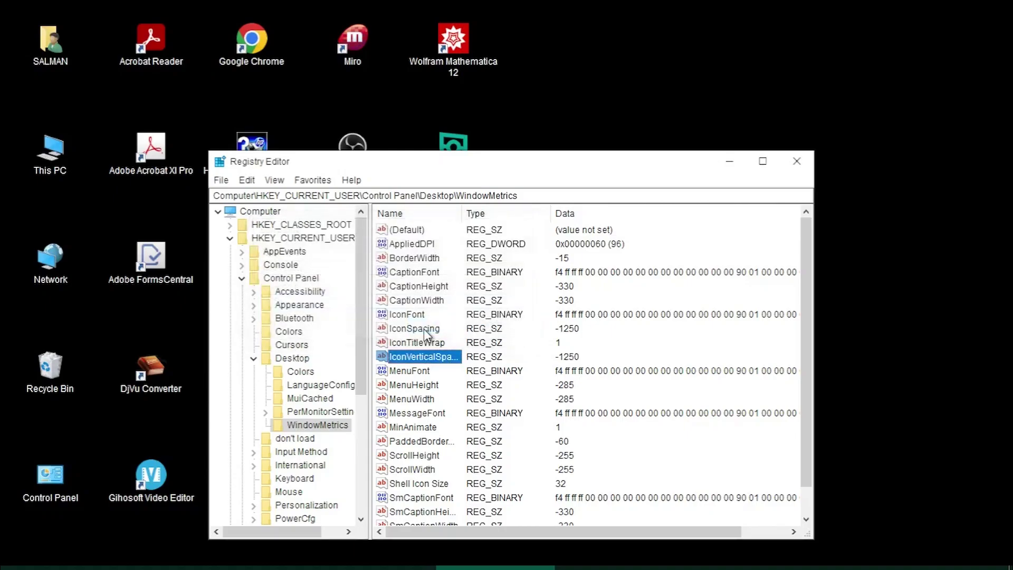
Close Registry Editor and bring up the Start menu's account options with Sign out
{"action": "left_click", "coordinate": [797, 163]}
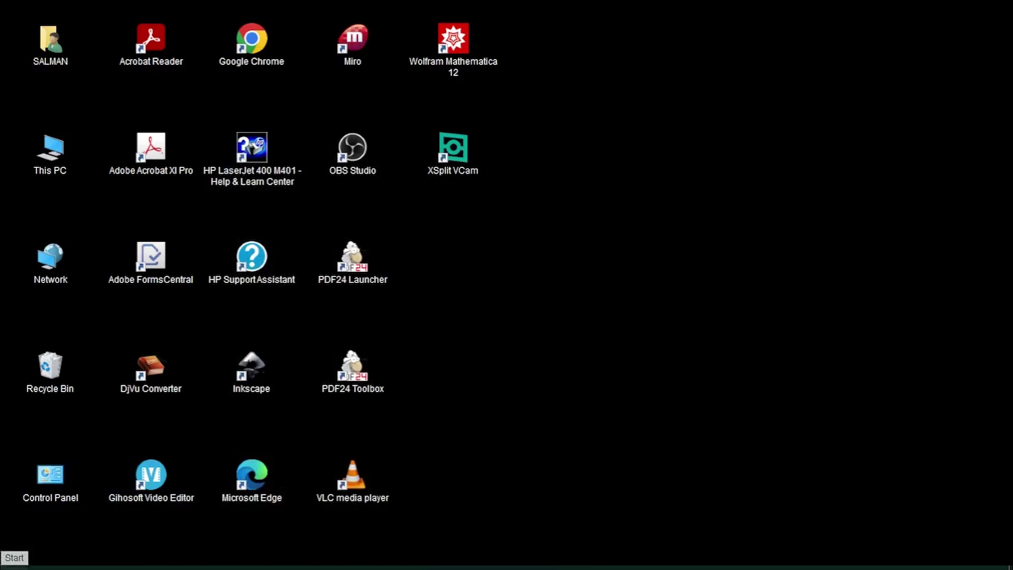
{"action": "left_click", "coordinate": [13, 567]}
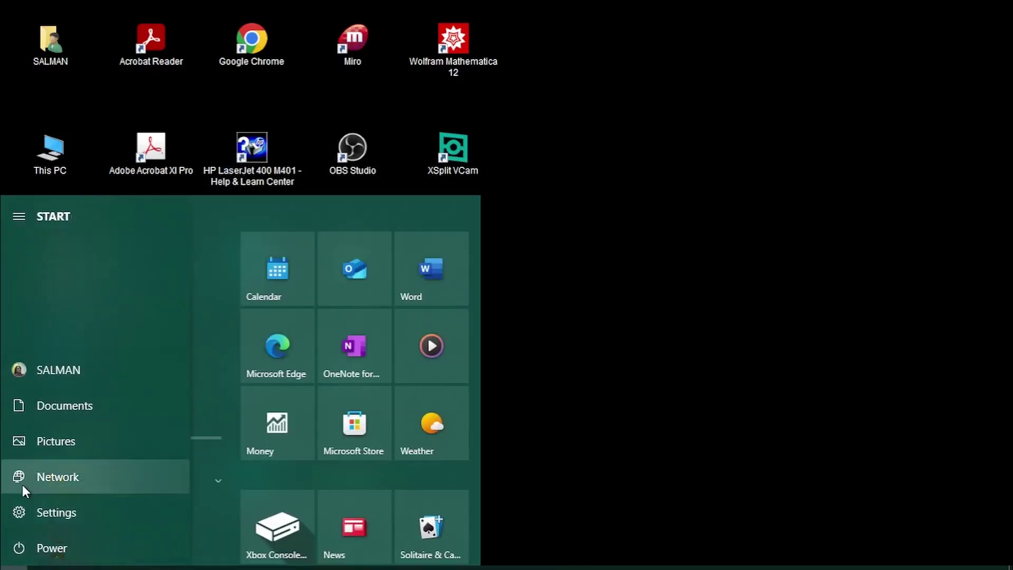
{"action": "left_click", "coordinate": [42, 559]}
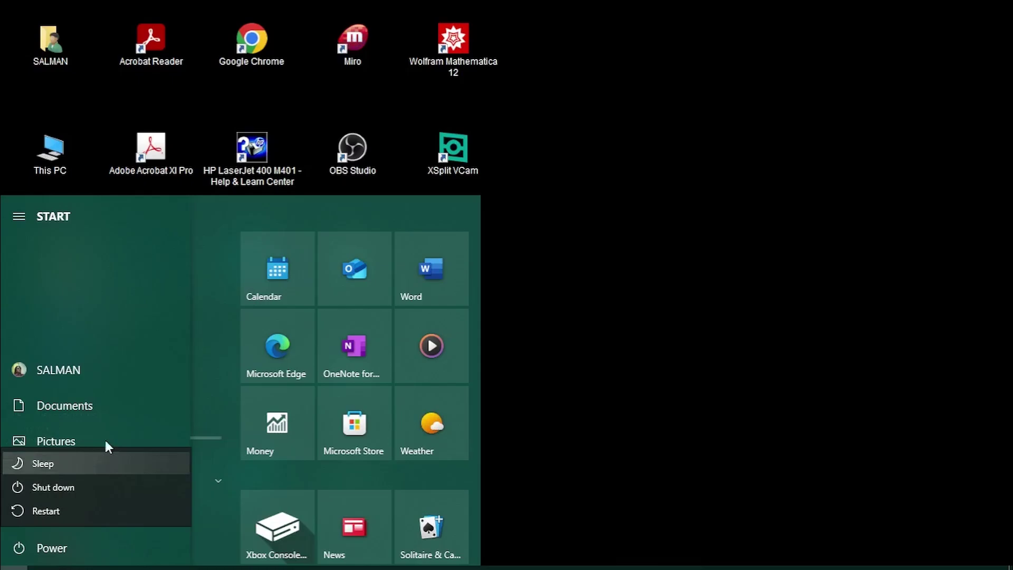
{"action": "left_click", "coordinate": [135, 337]}
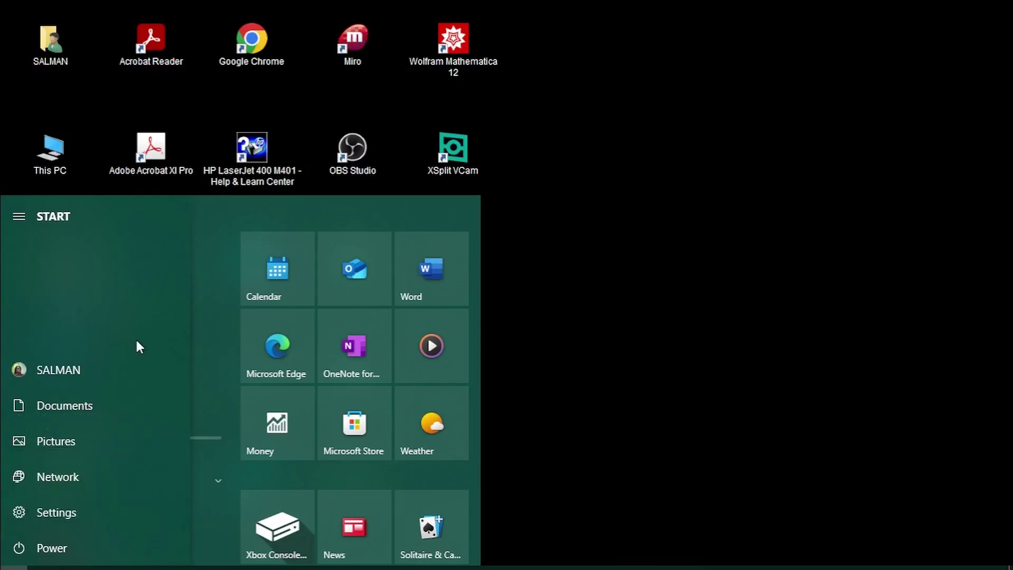
{"action": "left_click", "coordinate": [37, 369]}
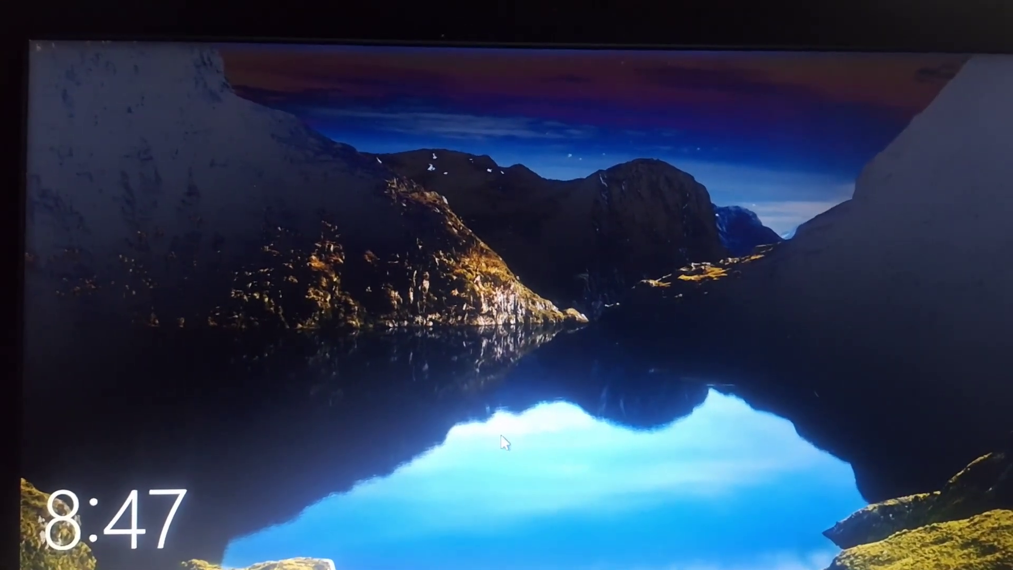
Sign back in from the lock screen by entering the account password
{"action": "left_click", "coordinate": [520, 327]}
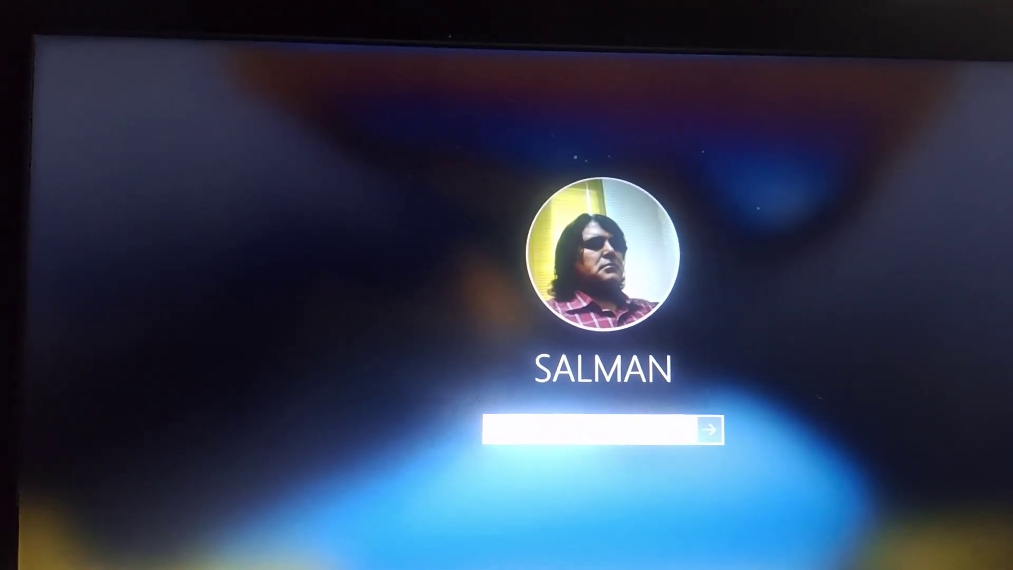
{"action": "type", "text": "•••••••••"}
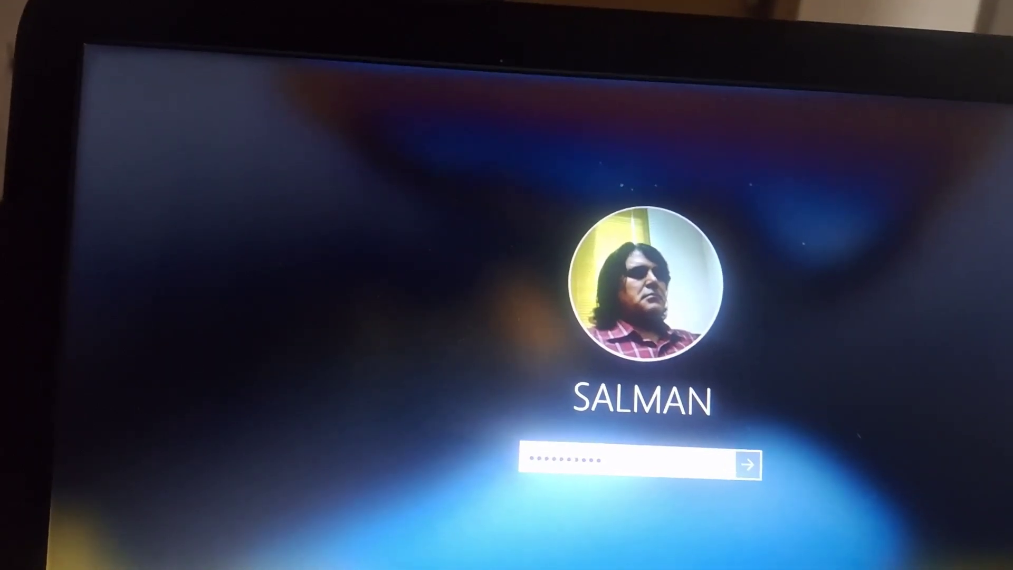
{"action": "key", "text": "Return"}
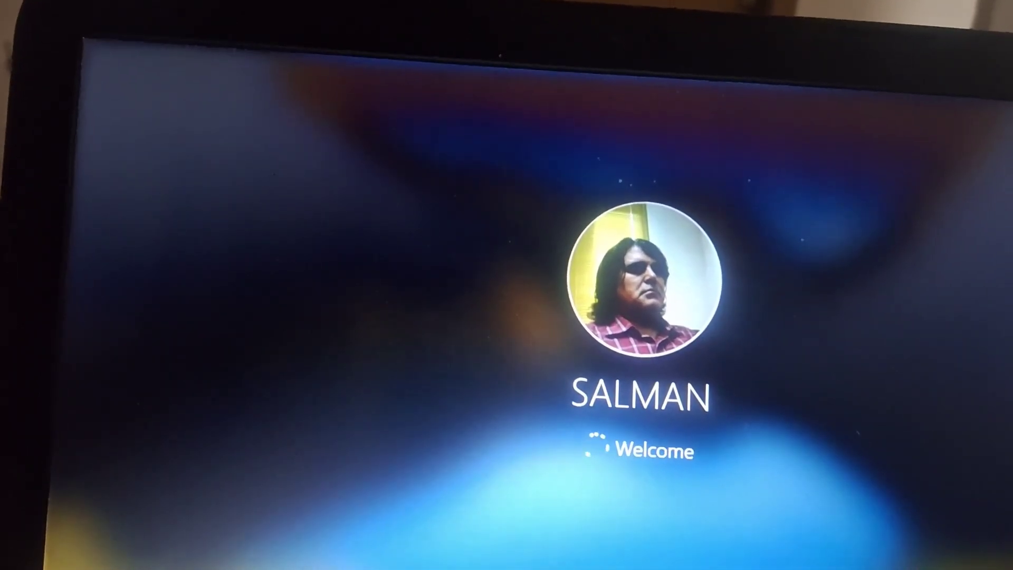